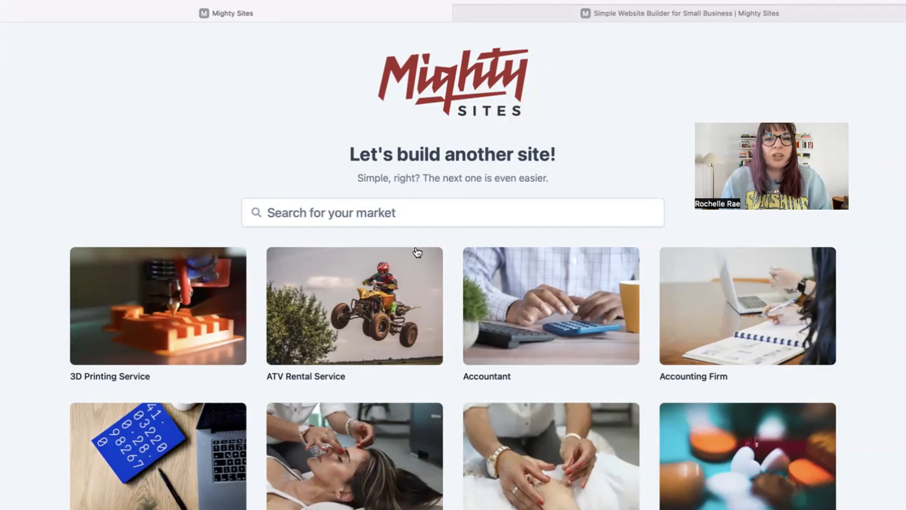
Search the market grid for 'delivery serv' and pick the Delivery Service market
{"action": "scroll", "coordinate": [293, 91], "scroll_direction": "down", "scroll_amount": 15}
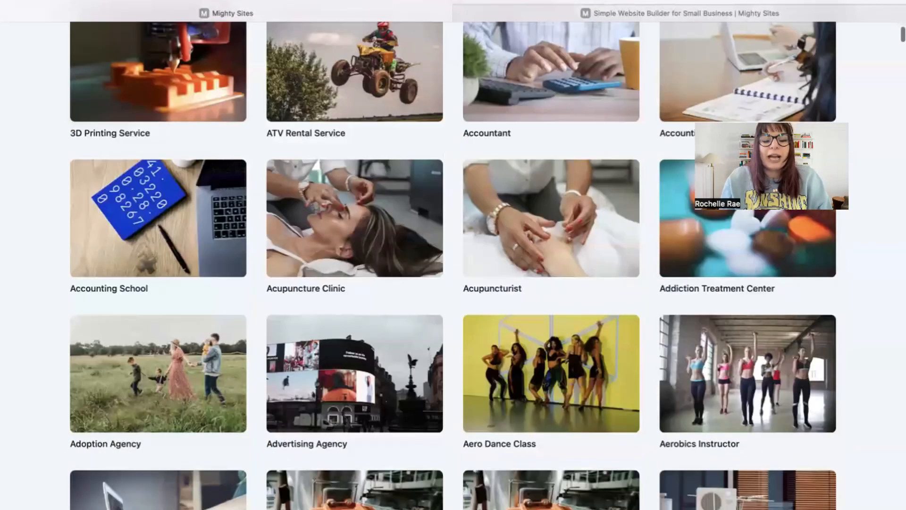
{"action": "scroll", "coordinate": [453, 264], "scroll_direction": "down", "scroll_amount": 10}
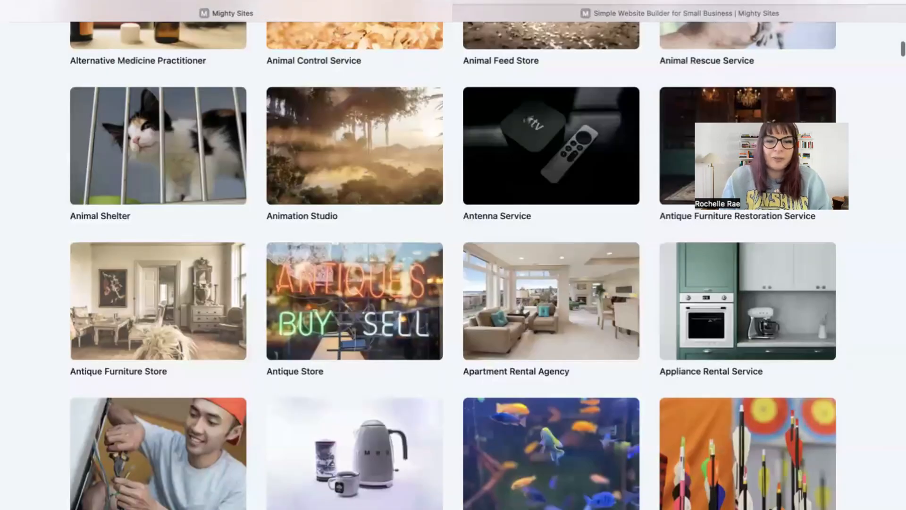
{"action": "scroll", "coordinate": [453, 264], "scroll_direction": "down", "scroll_amount": 15}
{"action": "scroll", "coordinate": [453, 265], "scroll_direction": "up", "scroll_amount": 10}
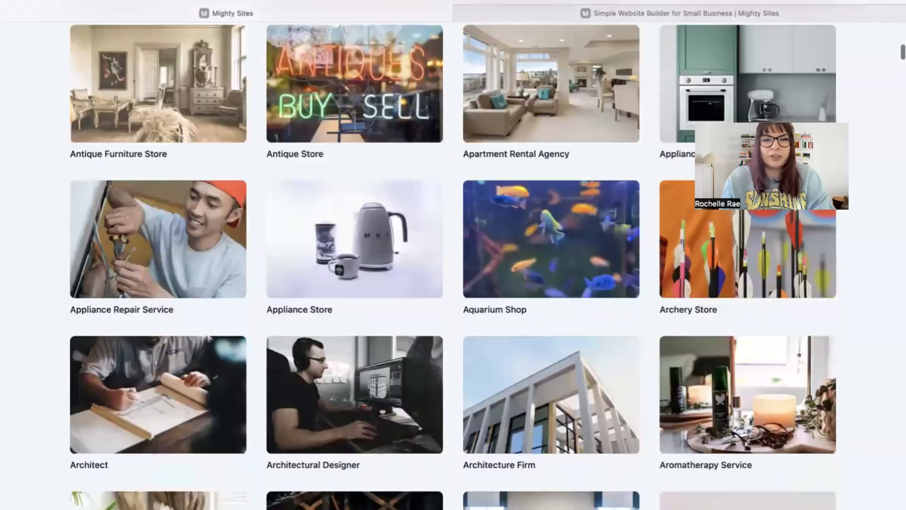
{"action": "scroll", "coordinate": [453, 264], "scroll_direction": "up", "scroll_amount": 20}
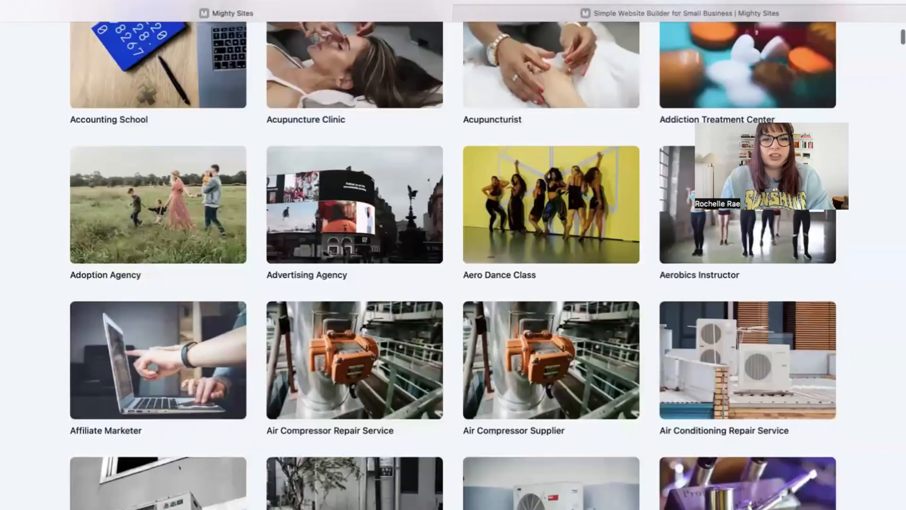
{"action": "scroll", "coordinate": [452, 264], "scroll_direction": "up", "scroll_amount": 10}
{"action": "left_click", "coordinate": [397, 212]}
{"action": "type", "text": "deliver"}
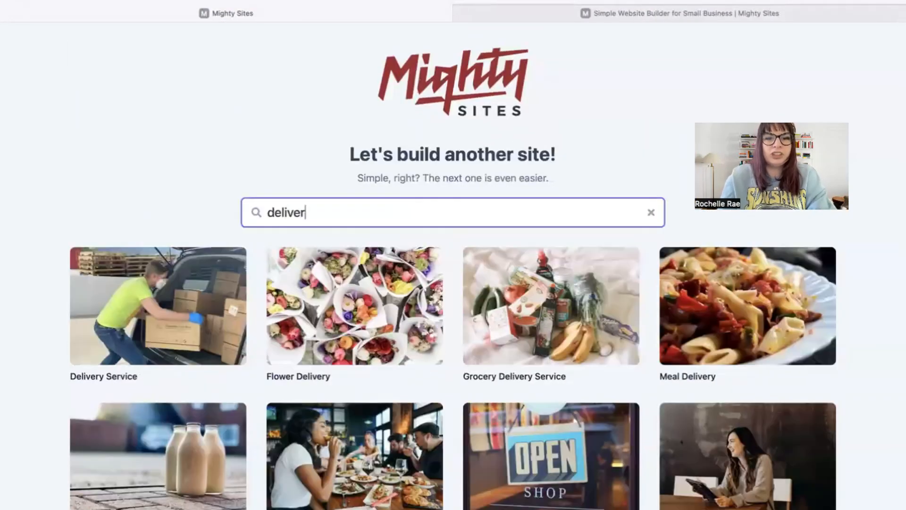
{"action": "type", "text": "y serv"}
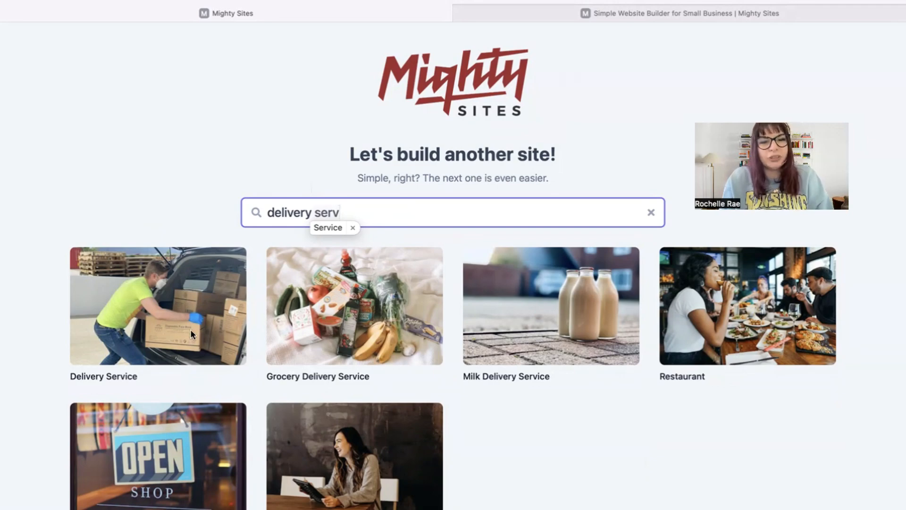
{"action": "left_click", "coordinate": [150, 316]}
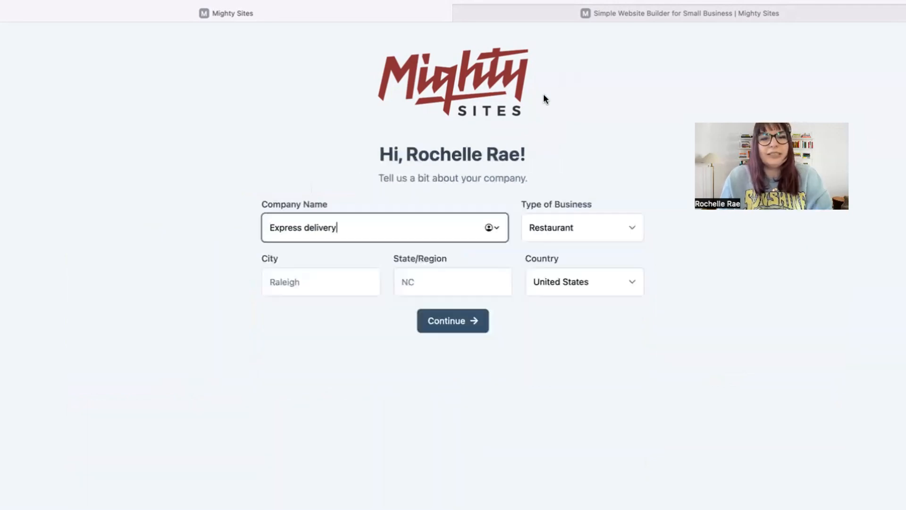
Enter Denver, Colorado as the company location and set the business type to Service
{"action": "left_click", "coordinate": [319, 282]}
{"action": "key", "text": "Tab"}
{"action": "type", "text": "C"}
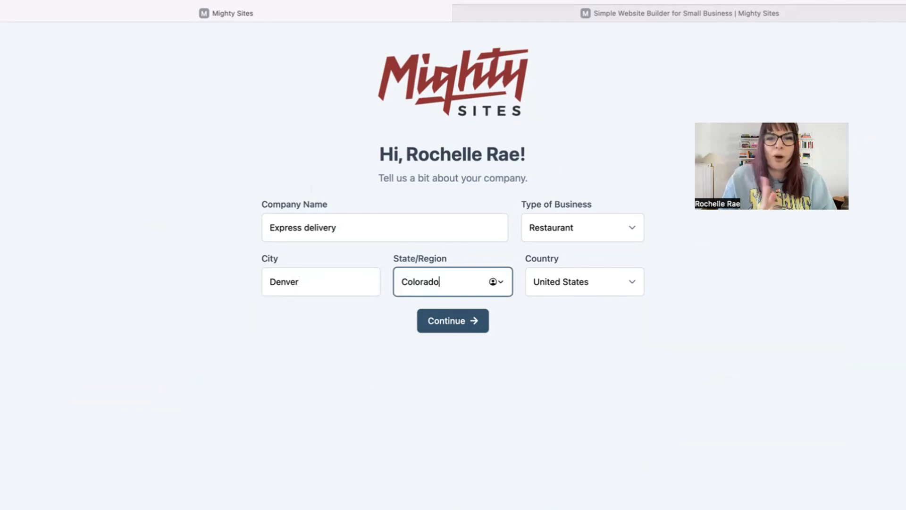
{"action": "left_click", "coordinate": [556, 228]}
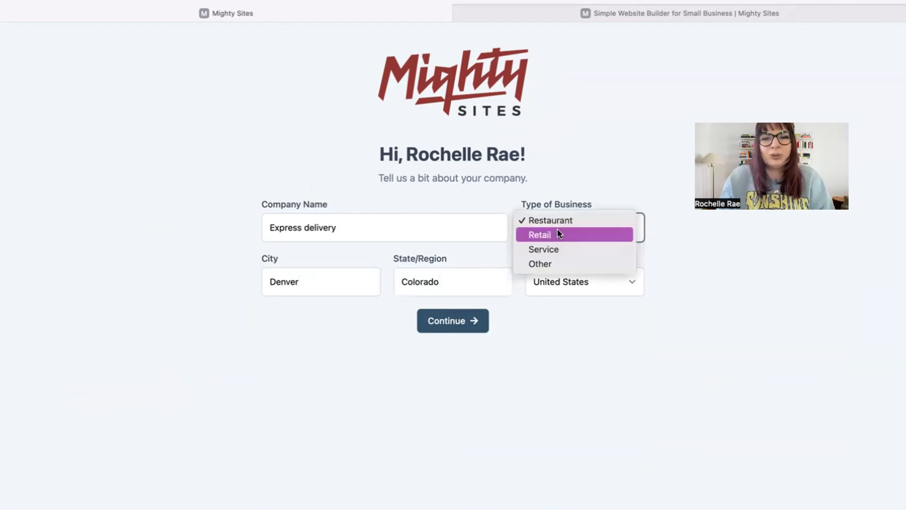
{"action": "left_click", "coordinate": [562, 248]}
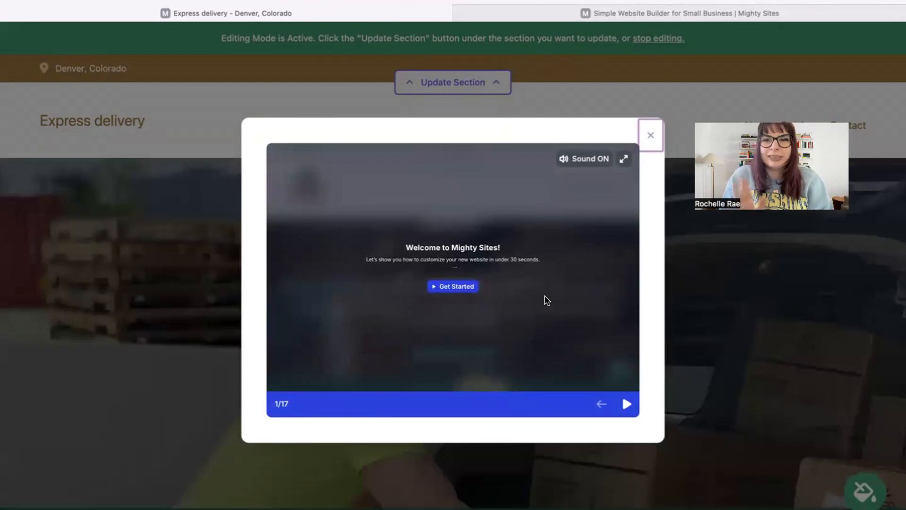
Step through the welcome tour and close it
{"action": "left_click", "coordinate": [626, 403]}
{"action": "left_click", "coordinate": [627, 403]}
{"action": "left_click", "coordinate": [627, 403]}
{"action": "left_click", "coordinate": [627, 404]}
{"action": "left_click", "coordinate": [627, 403]}
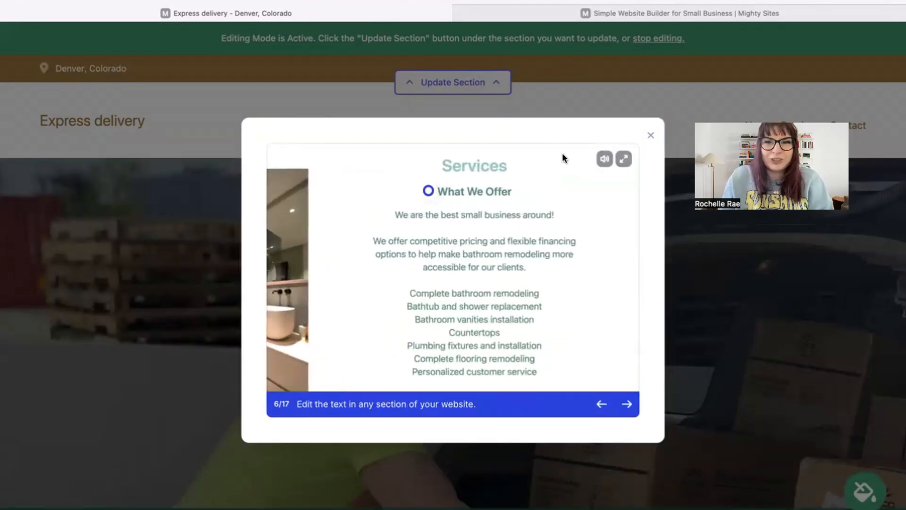
{"action": "left_click", "coordinate": [648, 137]}
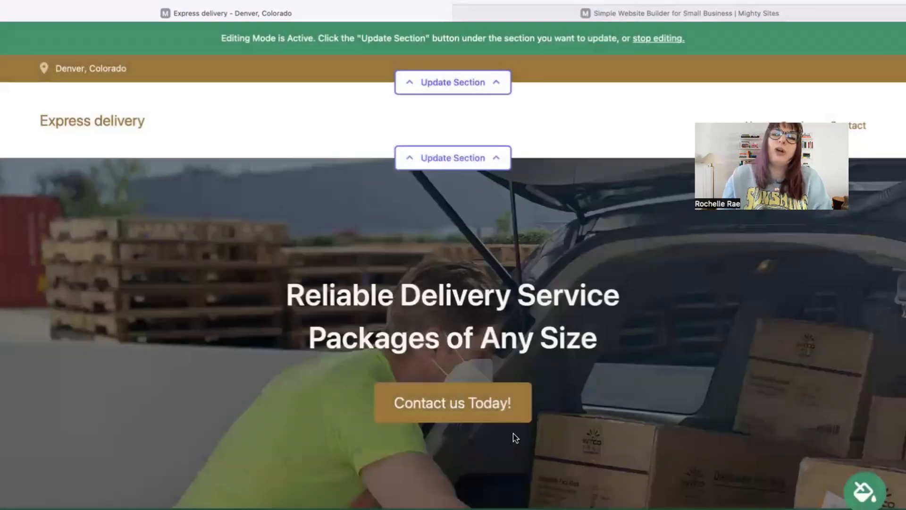
Scroll through the generated site and back up to the Reliable Delivery Service header
{"action": "scroll", "coordinate": [512, 435], "scroll_direction": "down", "scroll_amount": 5}
{"action": "scroll", "coordinate": [453, 254], "scroll_direction": "down", "scroll_amount": 3}
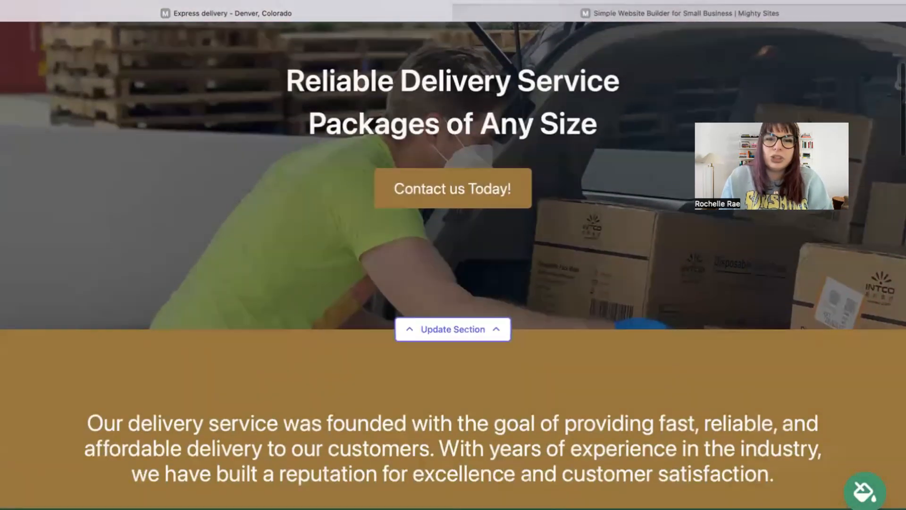
{"action": "scroll", "coordinate": [453, 255], "scroll_direction": "down", "scroll_amount": 6}
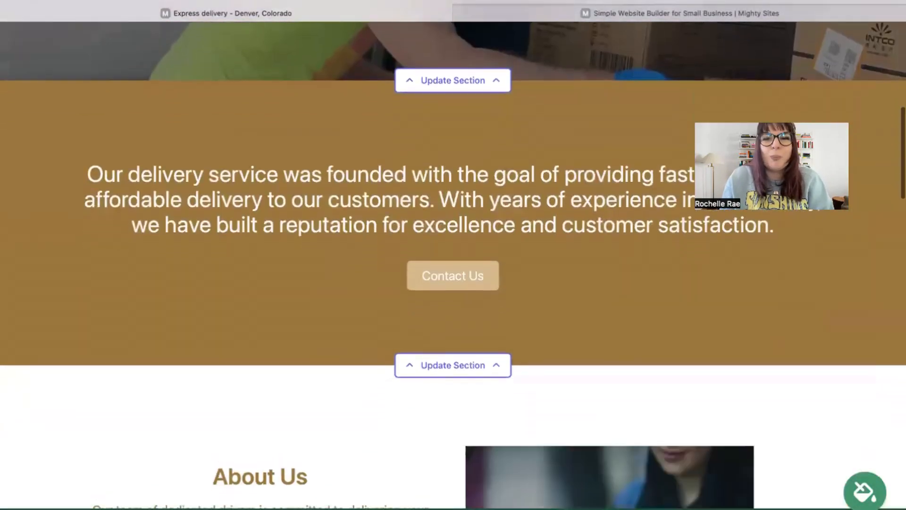
{"action": "scroll", "coordinate": [453, 255], "scroll_direction": "up", "scroll_amount": 5}
{"action": "scroll", "coordinate": [452, 255], "scroll_direction": "down", "scroll_amount": 2}
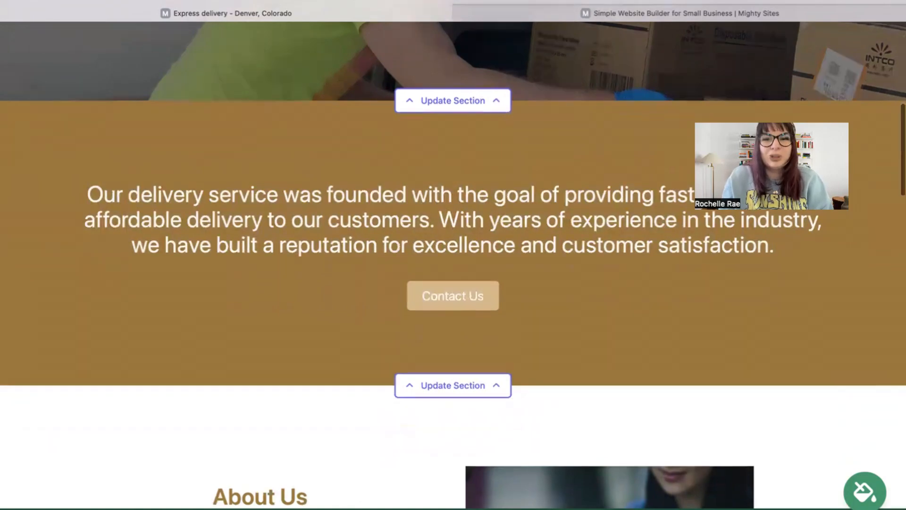
{"action": "scroll", "coordinate": [548, 162], "scroll_direction": "down", "scroll_amount": 10}
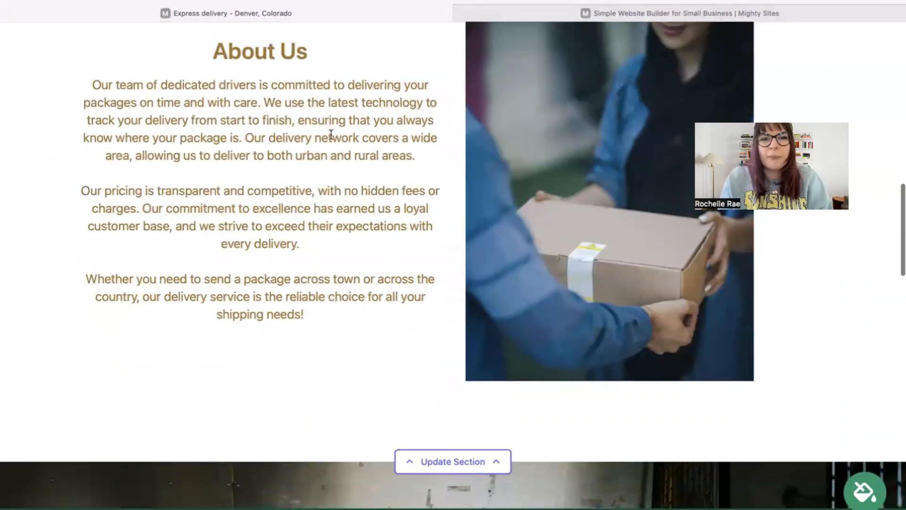
{"action": "scroll", "coordinate": [331, 134], "scroll_direction": "down", "scroll_amount": 5}
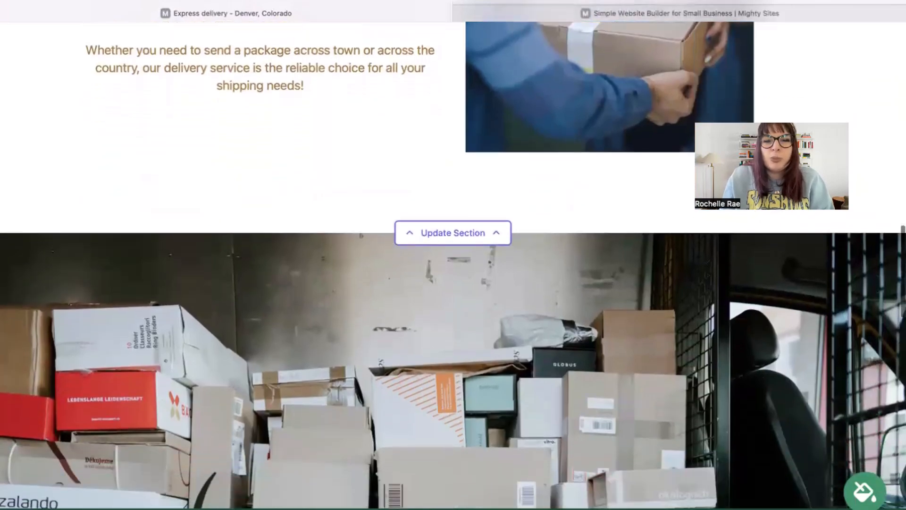
{"action": "scroll", "coordinate": [453, 265], "scroll_direction": "down", "scroll_amount": 5}
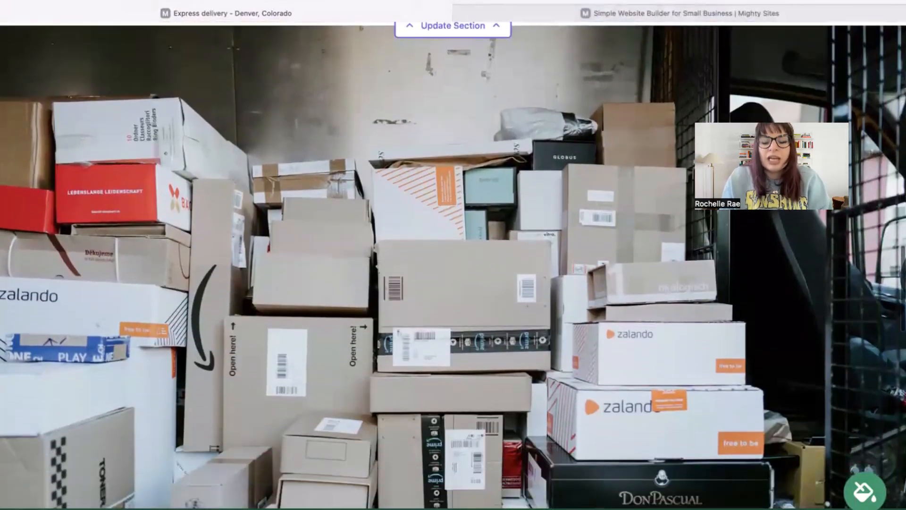
{"action": "scroll", "coordinate": [453, 264], "scroll_direction": "down", "scroll_amount": 3}
{"action": "scroll", "coordinate": [453, 265], "scroll_direction": "up", "scroll_amount": 10}
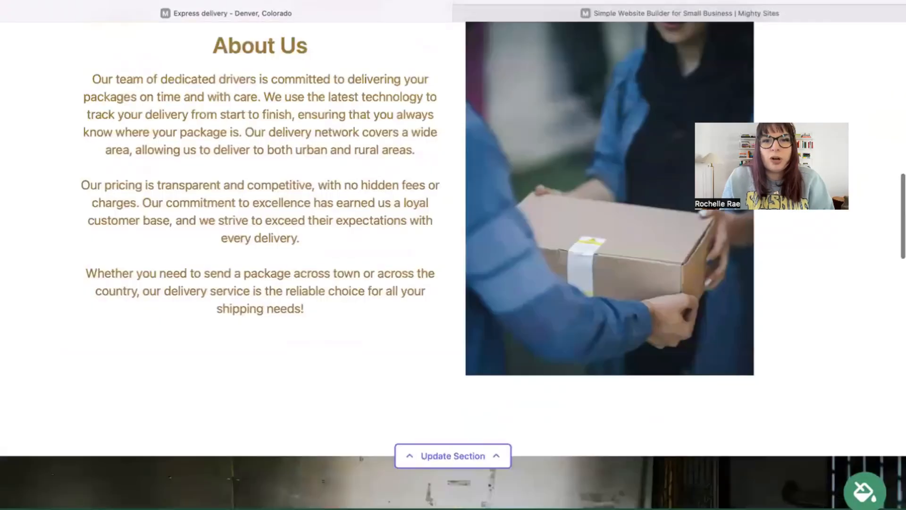
{"action": "scroll", "coordinate": [453, 264], "scroll_direction": "up", "scroll_amount": 2}
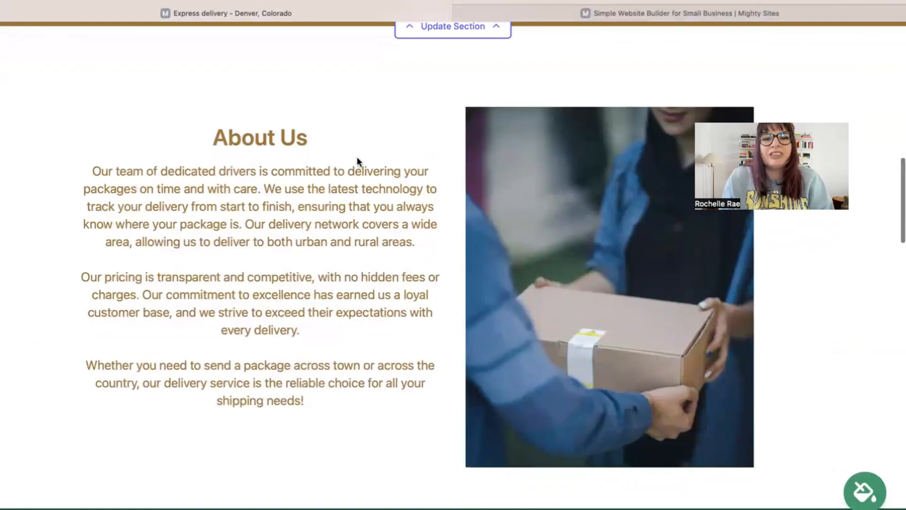
{"action": "scroll", "coordinate": [357, 157], "scroll_direction": "down", "scroll_amount": 4}
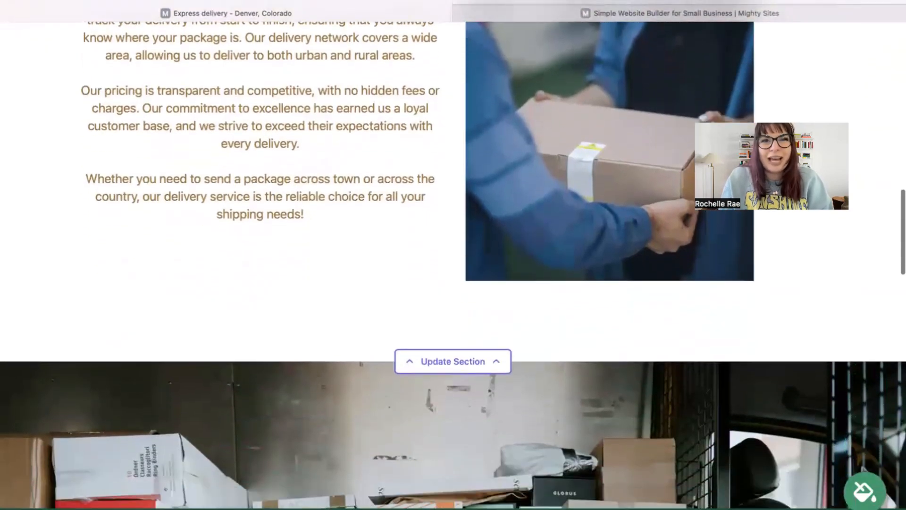
{"action": "scroll", "coordinate": [453, 255], "scroll_direction": "down", "scroll_amount": 12}
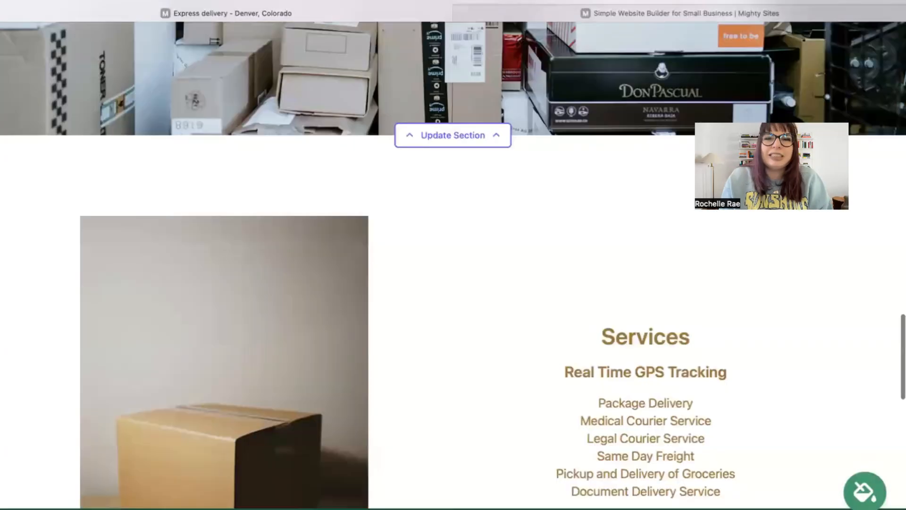
{"action": "scroll", "coordinate": [453, 255], "scroll_direction": "down", "scroll_amount": 15}
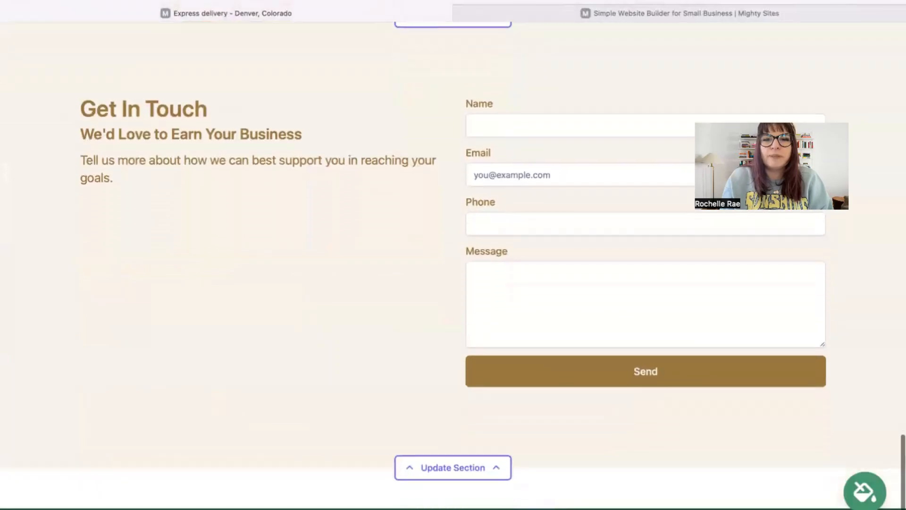
{"action": "scroll", "coordinate": [453, 254], "scroll_direction": "up", "scroll_amount": 15}
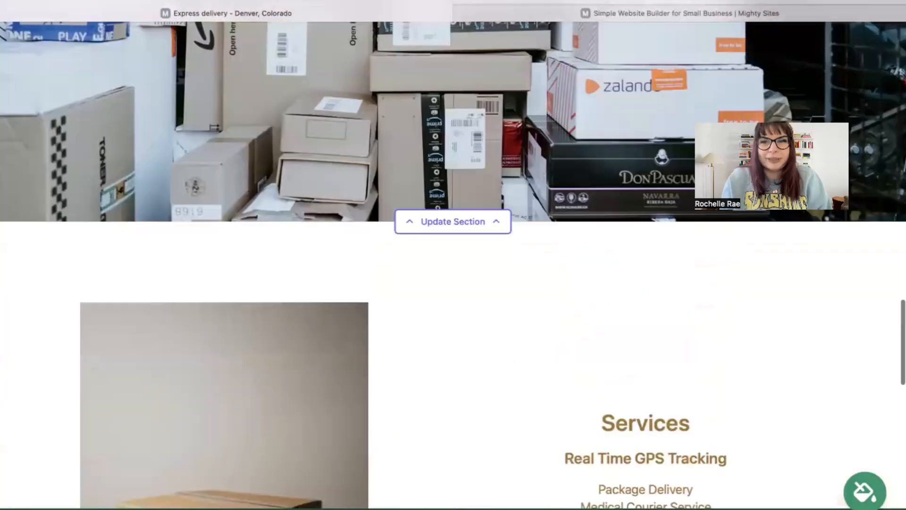
{"action": "scroll", "coordinate": [453, 254], "scroll_direction": "up", "scroll_amount": 15}
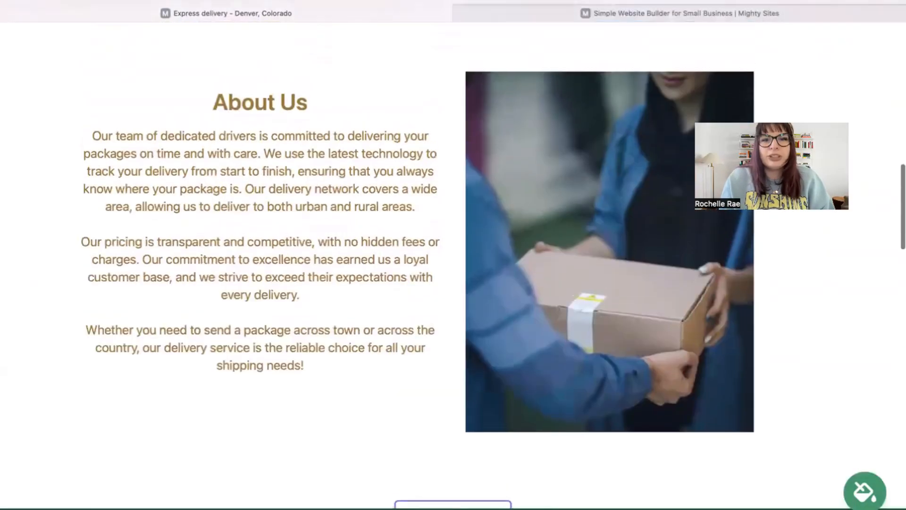
{"action": "scroll", "coordinate": [453, 254], "scroll_direction": "up", "scroll_amount": 15}
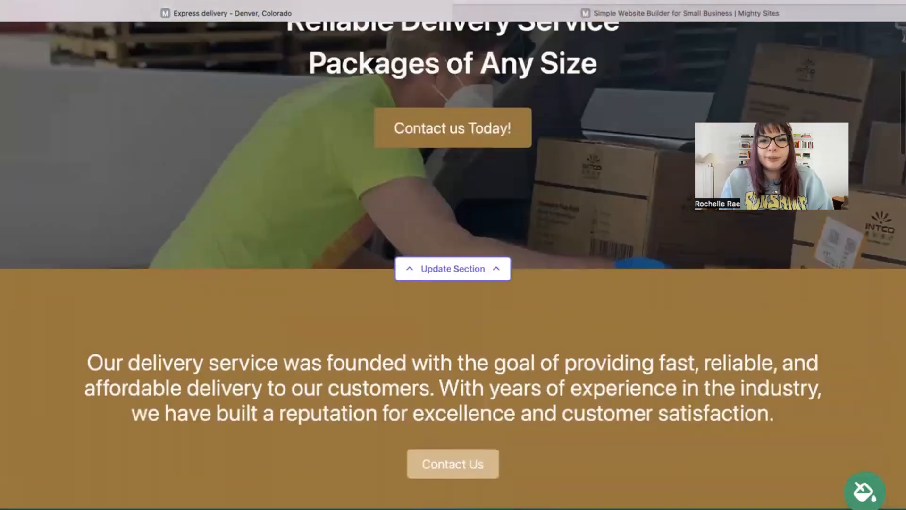
{"action": "scroll", "coordinate": [583, 136], "scroll_direction": "up", "scroll_amount": 5}
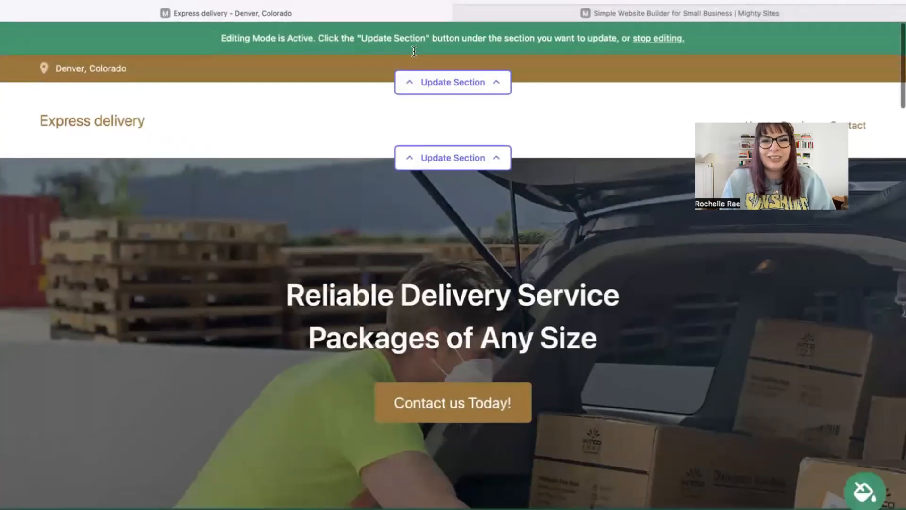
Enter the business's organization email in the top bar's location details and show it on the site
{"action": "left_click", "coordinate": [475, 82]}
{"action": "left_click", "coordinate": [489, 178]}
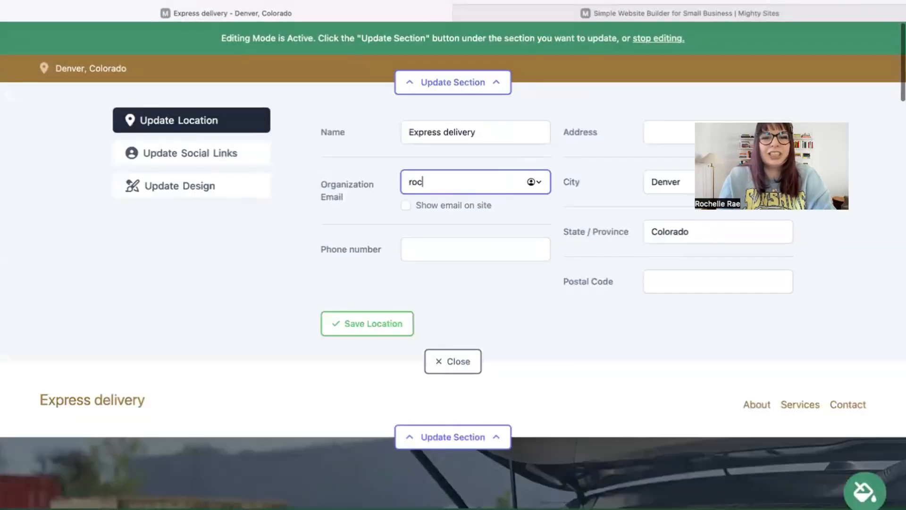
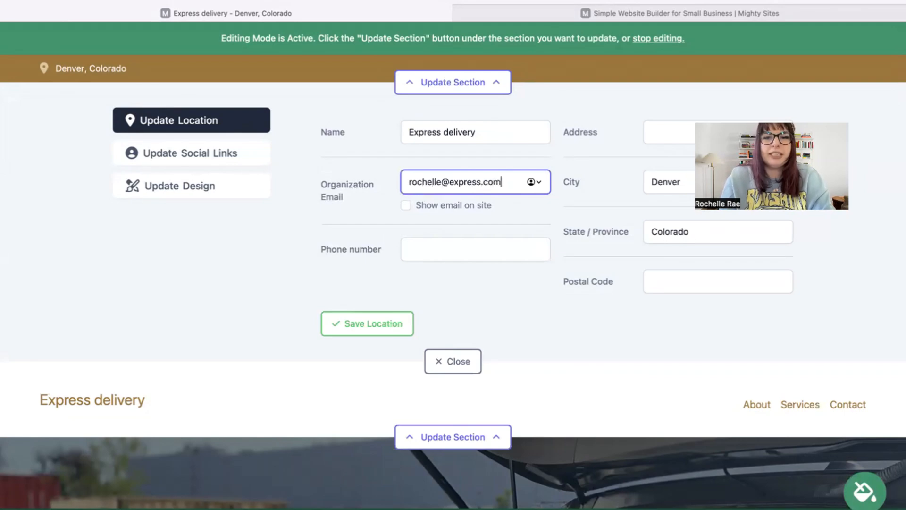
{"action": "left_click", "coordinate": [406, 206]}
Add the business phone number, look over the social links, and close the editor
{"action": "left_click", "coordinate": [445, 259]}
{"action": "type", "text": "474-39393"}
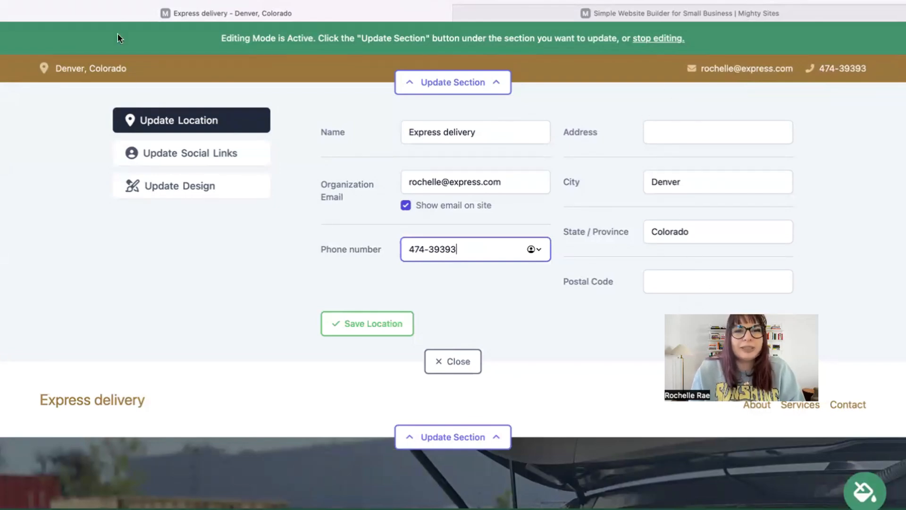
{"action": "left_click", "coordinate": [168, 153]}
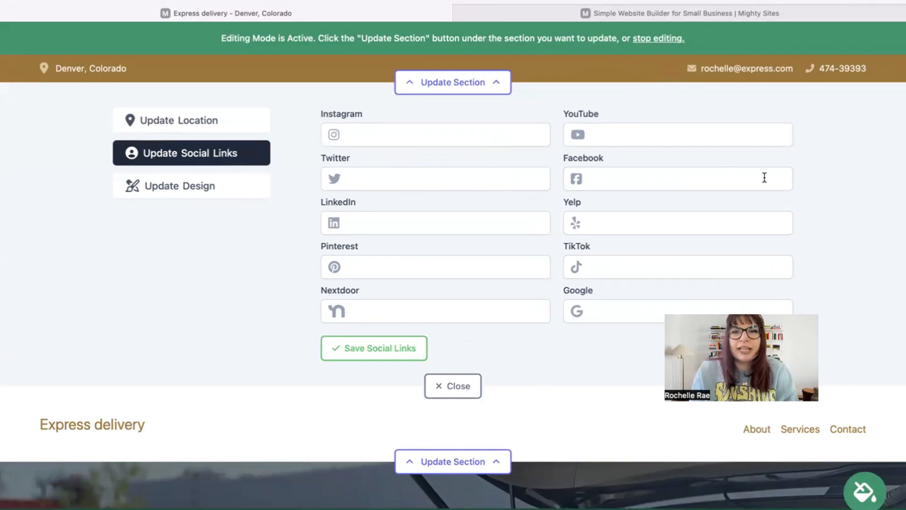
{"action": "left_click", "coordinate": [456, 390]}
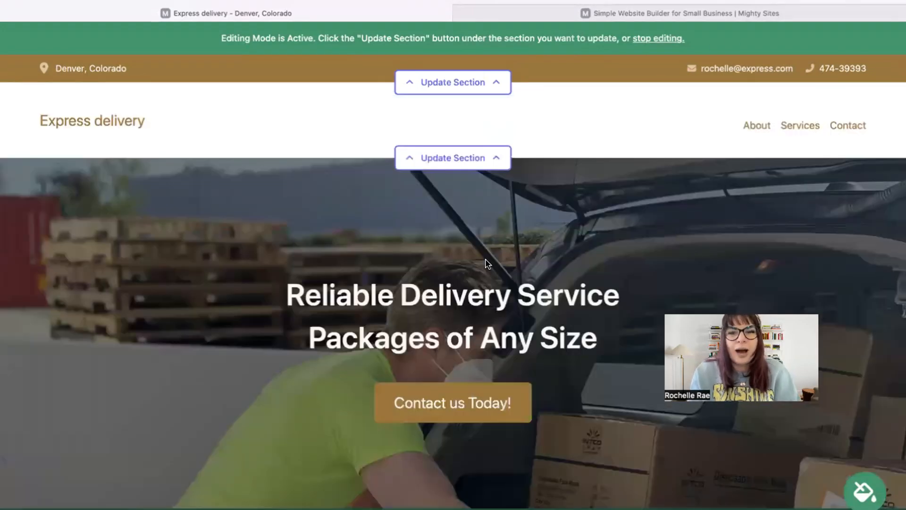
Upload the Mighty Sites logo file from Downloads as the header logo
{"action": "left_click", "coordinate": [460, 158]}
{"action": "left_click", "coordinate": [440, 214]}
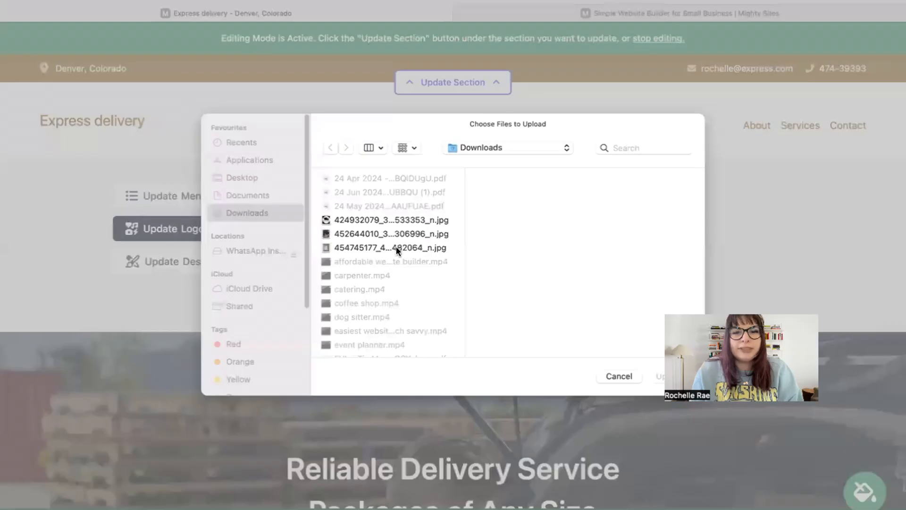
{"action": "left_click", "coordinate": [397, 250]}
{"action": "key", "text": "Down"}
{"action": "key", "text": "Down"}
{"action": "key", "text": "Down"}
{"action": "key", "text": "Down"}
{"action": "key", "text": "Down"}
{"action": "key", "text": "Down"}
{"action": "key", "text": "Down"}
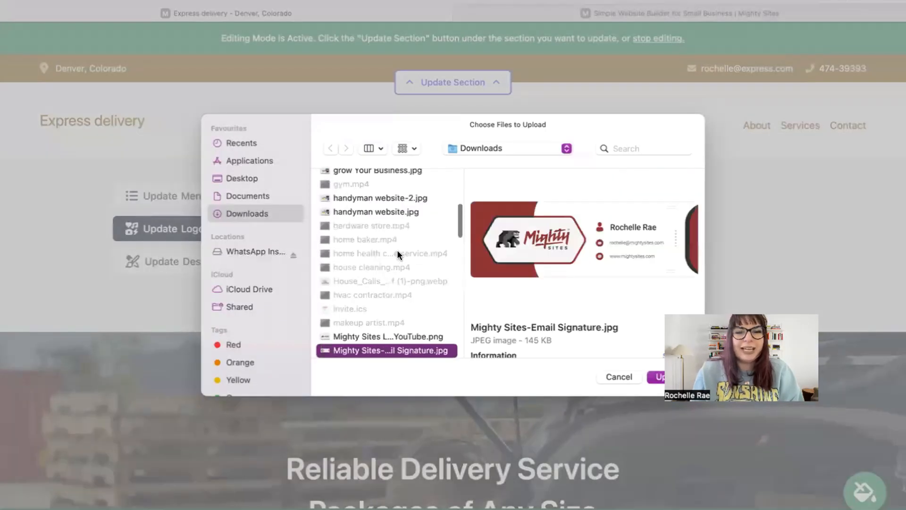
{"action": "key", "text": "Up"}
{"action": "key", "text": "Return"}
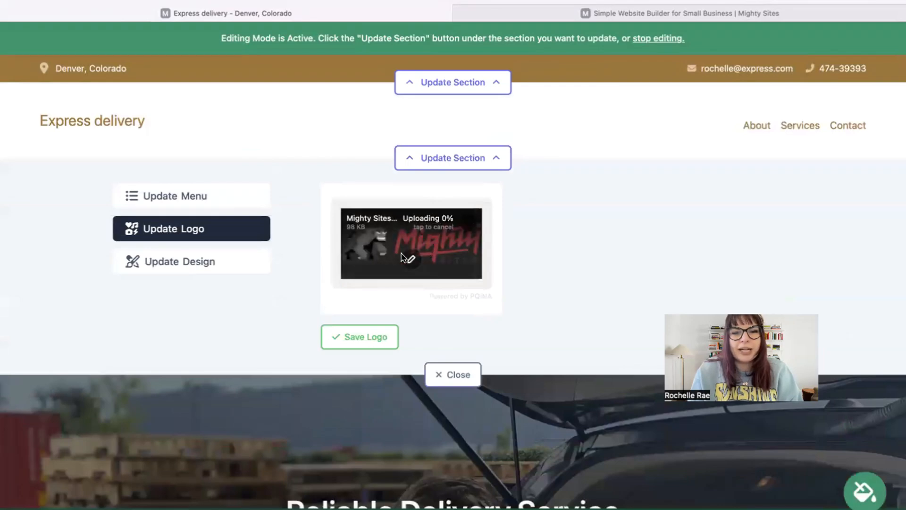
Save the uploaded logo, make it bigger, and close the logo panel
{"action": "left_click", "coordinate": [373, 342]}
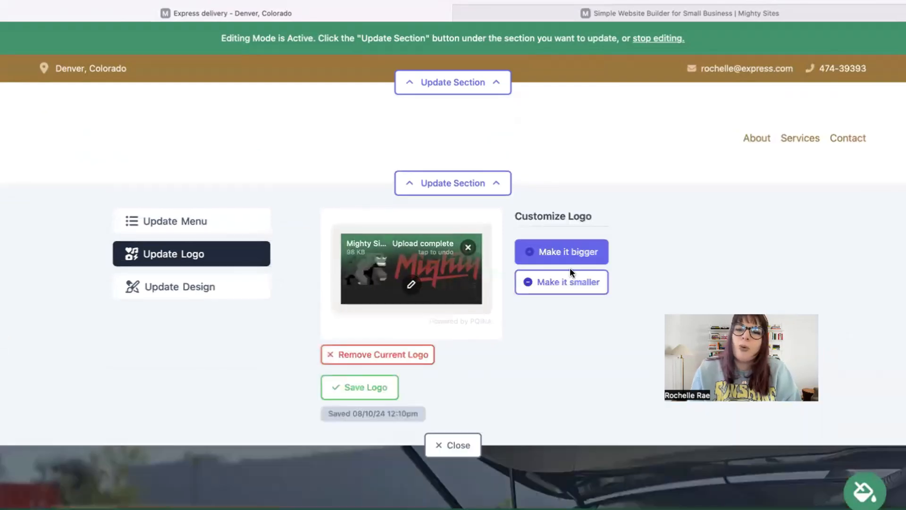
{"action": "left_click", "coordinate": [584, 255]}
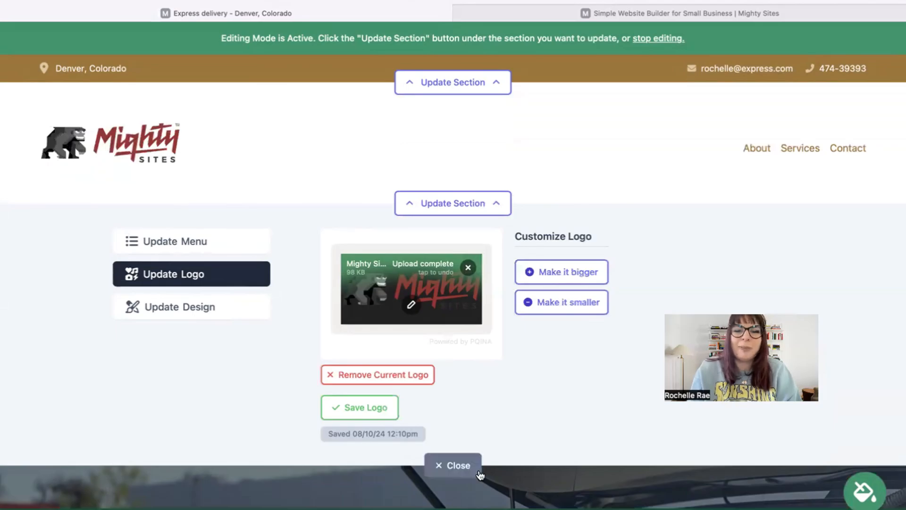
{"action": "left_click", "coordinate": [453, 464]}
Apply the blue colour theme to the site and browse the other theme swatch pages
{"action": "scroll", "coordinate": [472, 468], "scroll_direction": "down", "scroll_amount": 10}
{"action": "scroll", "coordinate": [807, 375], "scroll_direction": "down", "scroll_amount": 1}
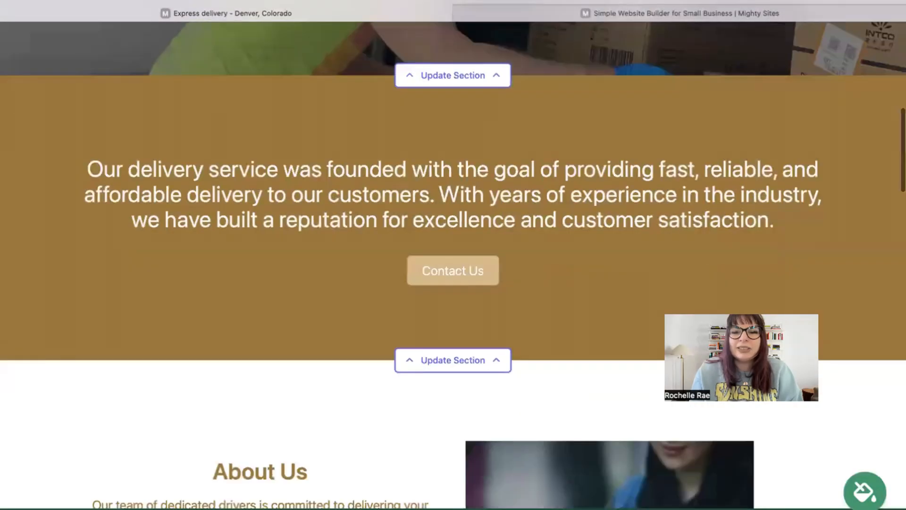
{"action": "left_click", "coordinate": [877, 493]}
{"action": "left_click", "coordinate": [475, 437]}
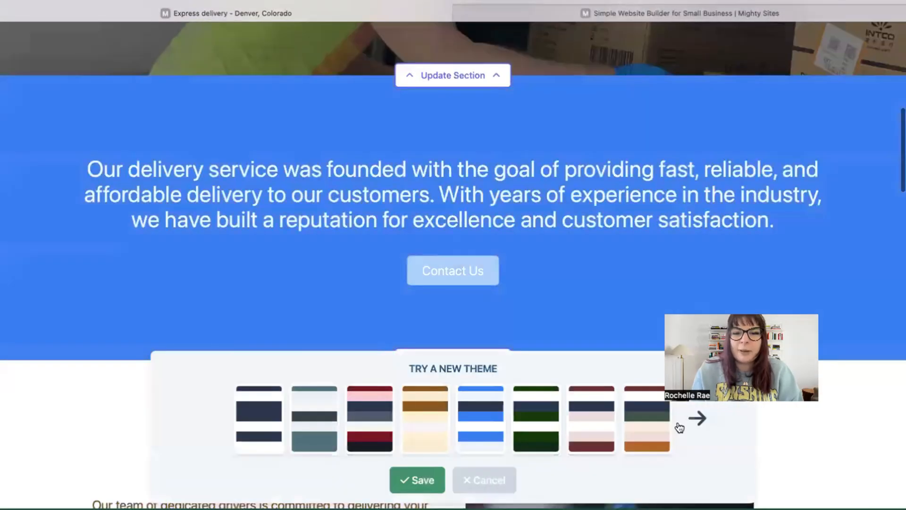
{"action": "left_click", "coordinate": [702, 437]}
{"action": "left_click", "coordinate": [702, 437]}
{"action": "left_click", "coordinate": [701, 438]}
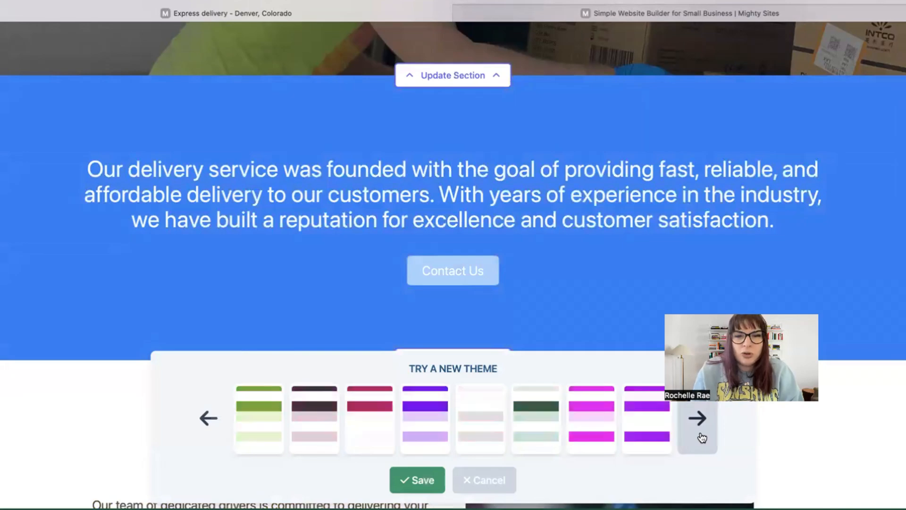
{"action": "left_click", "coordinate": [701, 438]}
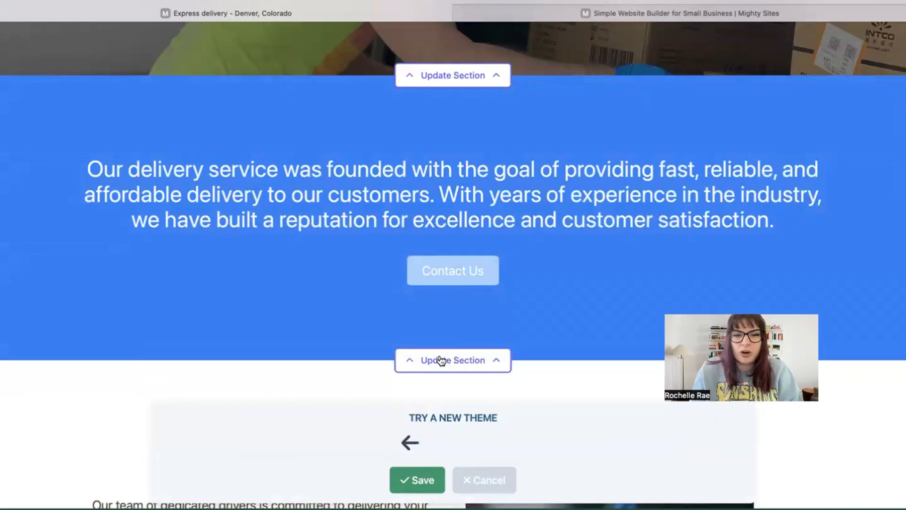
{"action": "scroll", "coordinate": [440, 360], "scroll_direction": "up", "scroll_amount": 9}
{"action": "scroll", "coordinate": [441, 361], "scroll_direction": "up", "scroll_amount": 3}
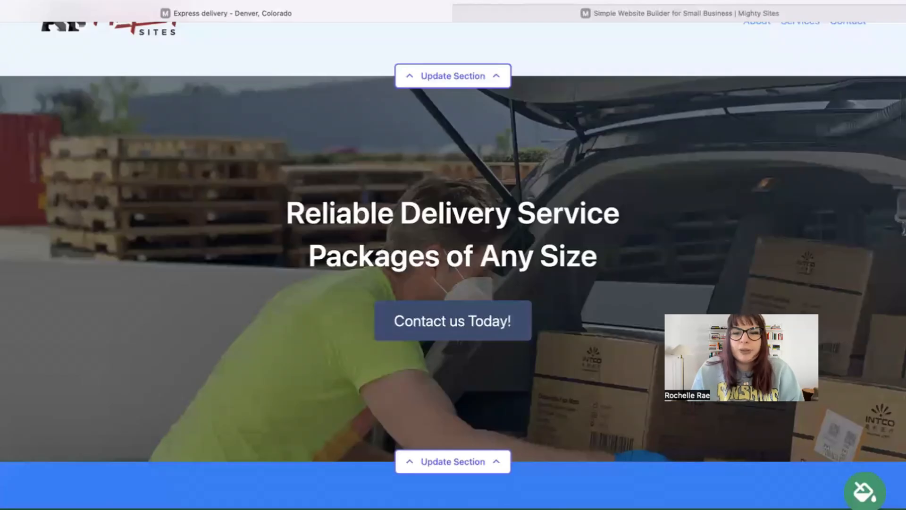
{"action": "scroll", "coordinate": [635, 234], "scroll_direction": "down", "scroll_amount": 4}
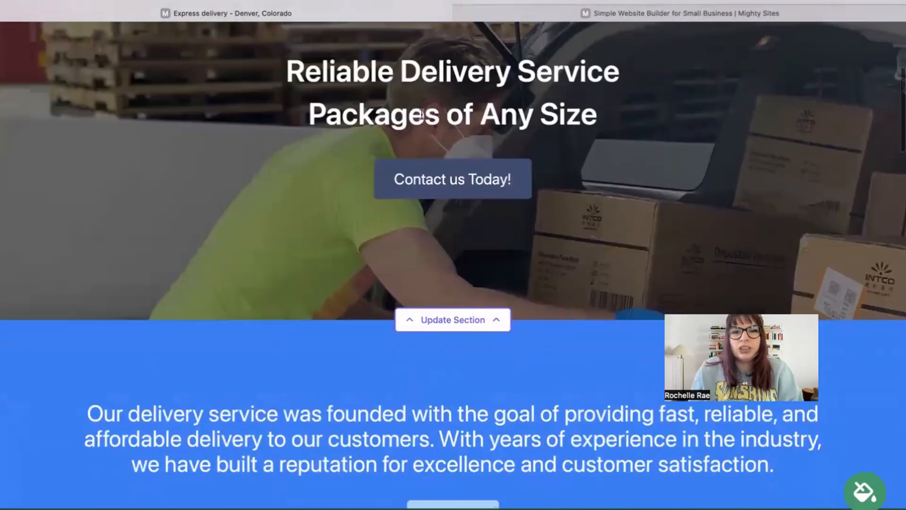
Open the hero background image options and search the stock photo library
{"action": "left_click", "coordinate": [469, 319]}
{"action": "scroll", "coordinate": [317, 224], "scroll_direction": "down", "scroll_amount": 4}
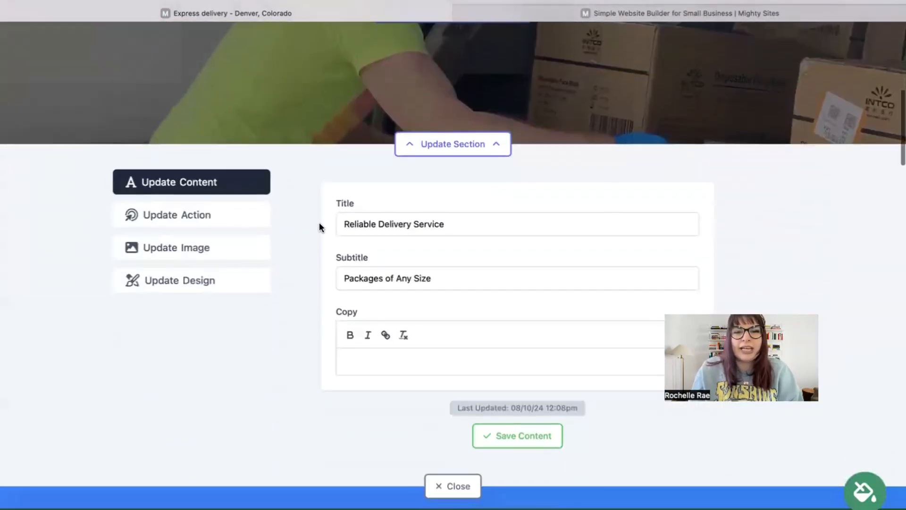
{"action": "left_click", "coordinate": [228, 251]}
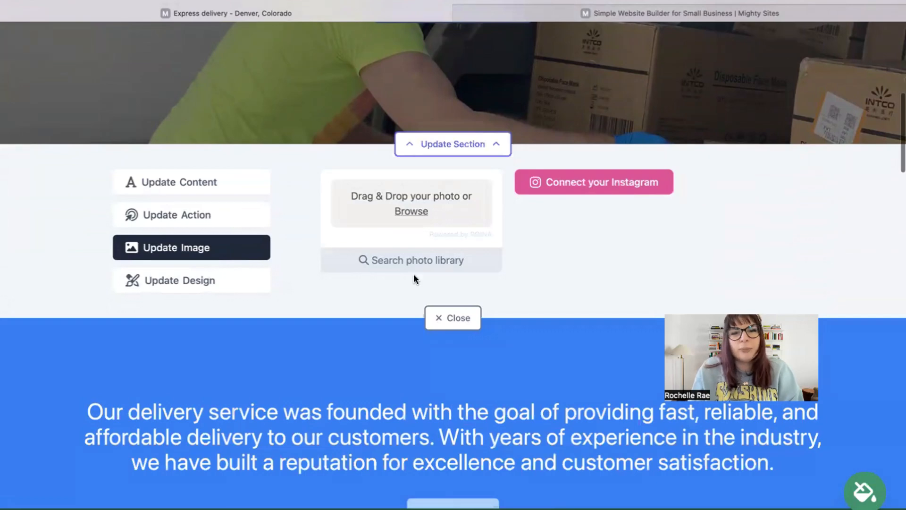
{"action": "left_click", "coordinate": [411, 261]}
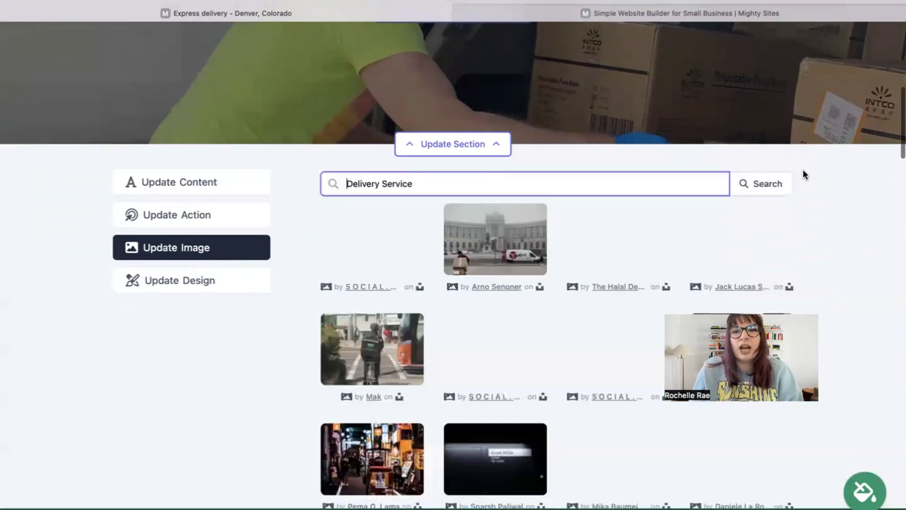
{"action": "scroll", "coordinate": [851, 182], "scroll_direction": "down", "scroll_amount": 4}
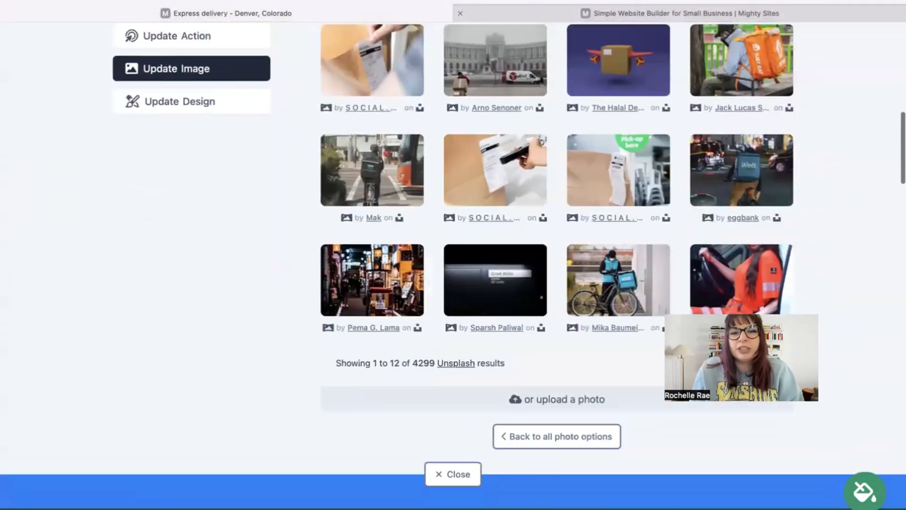
{"action": "scroll", "coordinate": [718, 57], "scroll_direction": "up", "scroll_amount": 3}
{"action": "scroll", "coordinate": [333, 134], "scroll_direction": "up", "scroll_amount": 1}
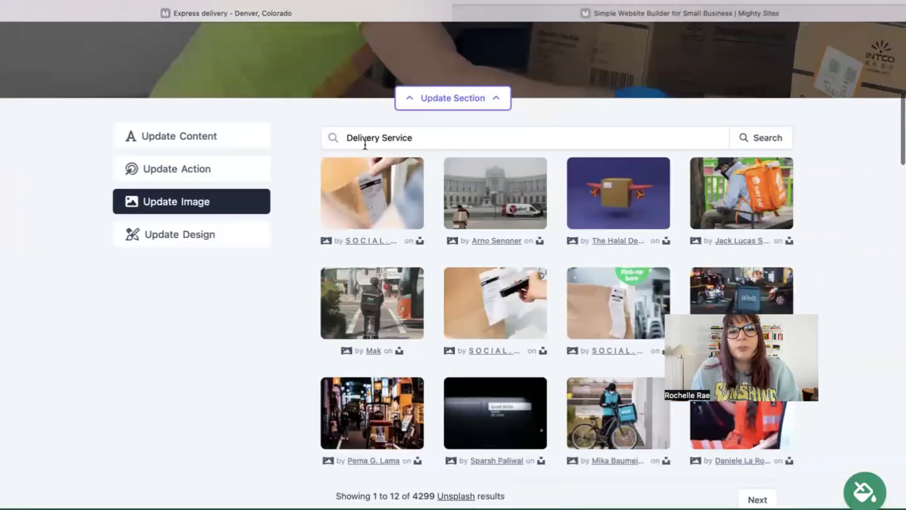
Leave the Delivery Service search results and go back to all photo options
{"action": "left_click", "coordinate": [446, 143]}
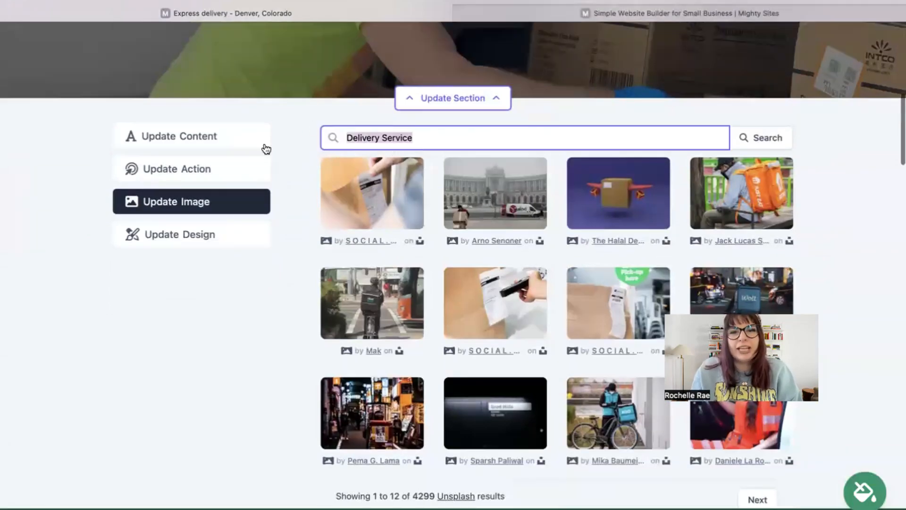
{"action": "left_click", "coordinate": [296, 239]}
{"action": "scroll", "coordinate": [296, 239], "scroll_direction": "down", "scroll_amount": 4}
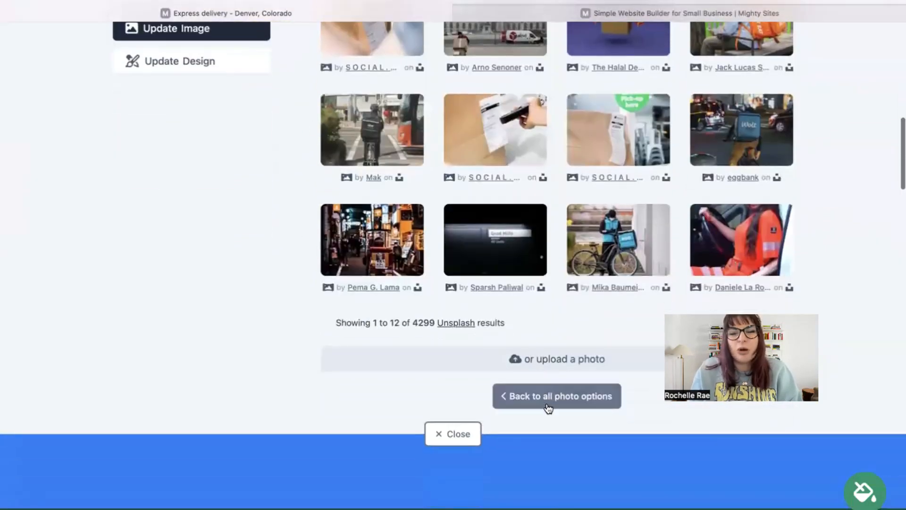
{"action": "left_click", "coordinate": [546, 402]}
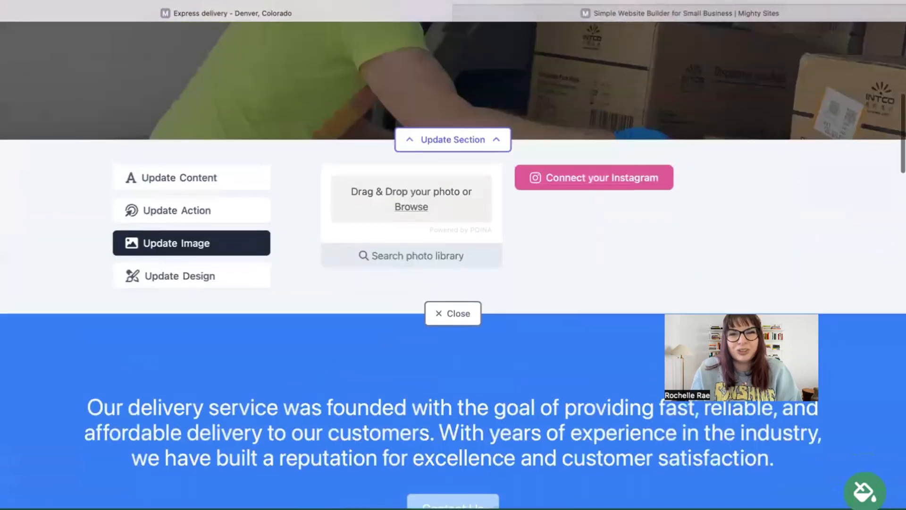
{"action": "scroll", "coordinate": [485, 276], "scroll_direction": "up", "scroll_amount": 1}
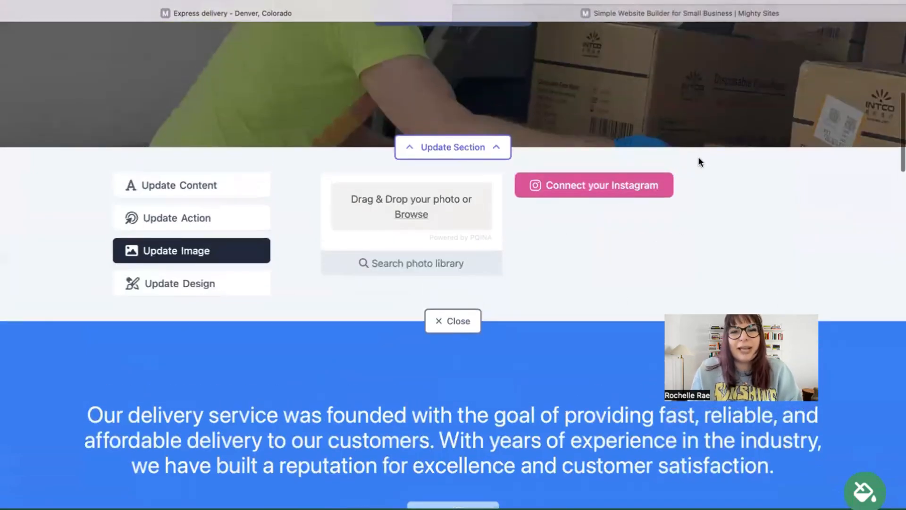
Change the hero button's text to 'Call Us!'
{"action": "left_click", "coordinate": [200, 228]}
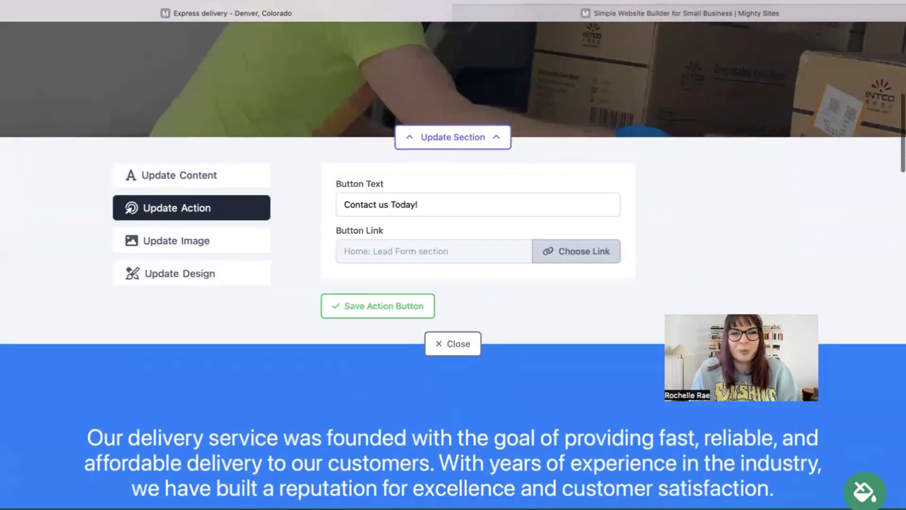
{"action": "scroll", "coordinate": [461, 96], "scroll_direction": "up", "scroll_amount": 3}
{"action": "left_click", "coordinate": [445, 342]}
{"action": "key", "text": "super+a"}
{"action": "type", "text": "C"}
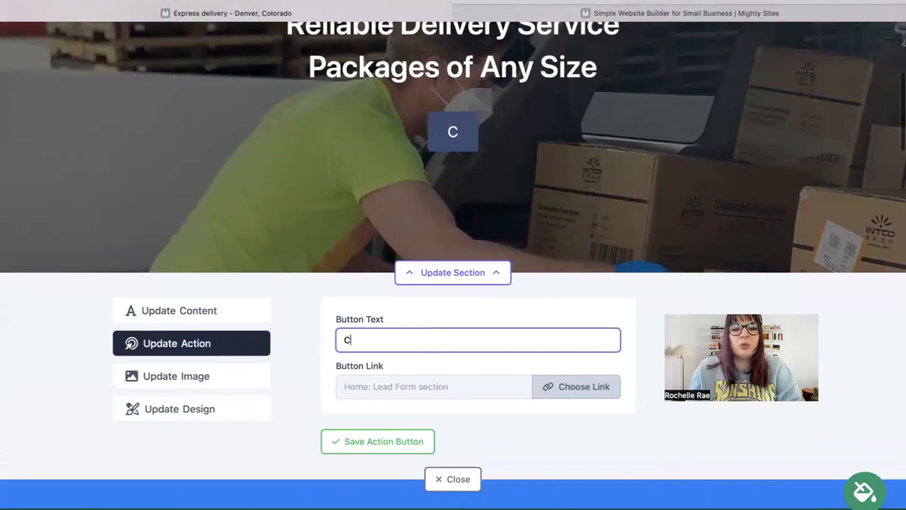
Link the hero button to Another Website and confirm
{"action": "left_click", "coordinate": [573, 385]}
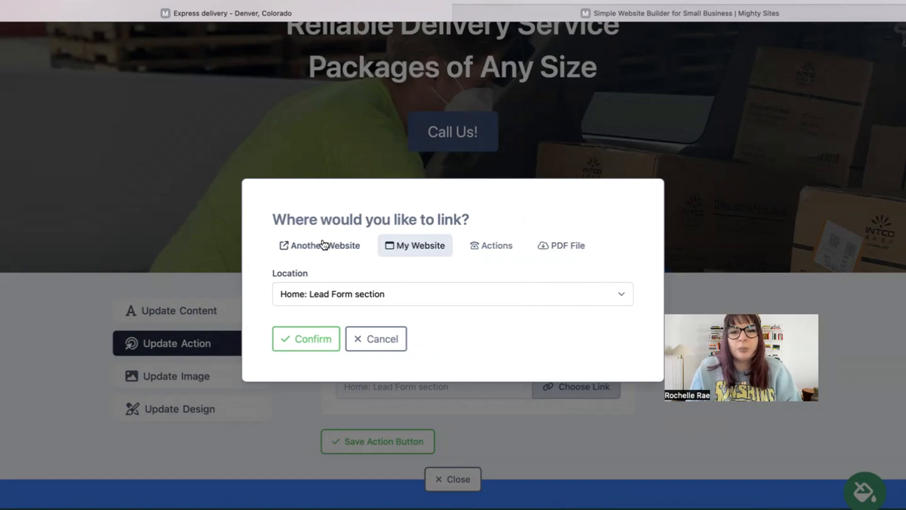
{"action": "left_click", "coordinate": [297, 241]}
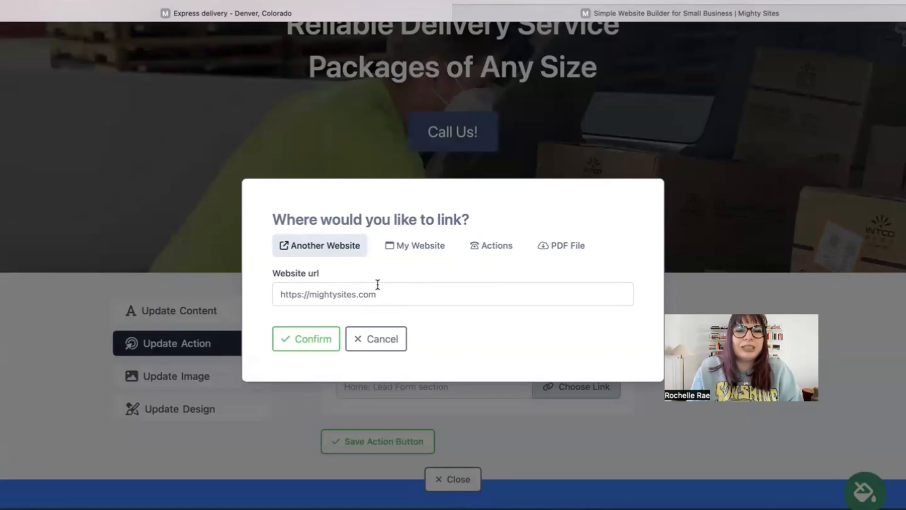
{"action": "left_click", "coordinate": [314, 338]}
Close the hero section editor and look over the page
{"action": "left_click", "coordinate": [452, 479]}
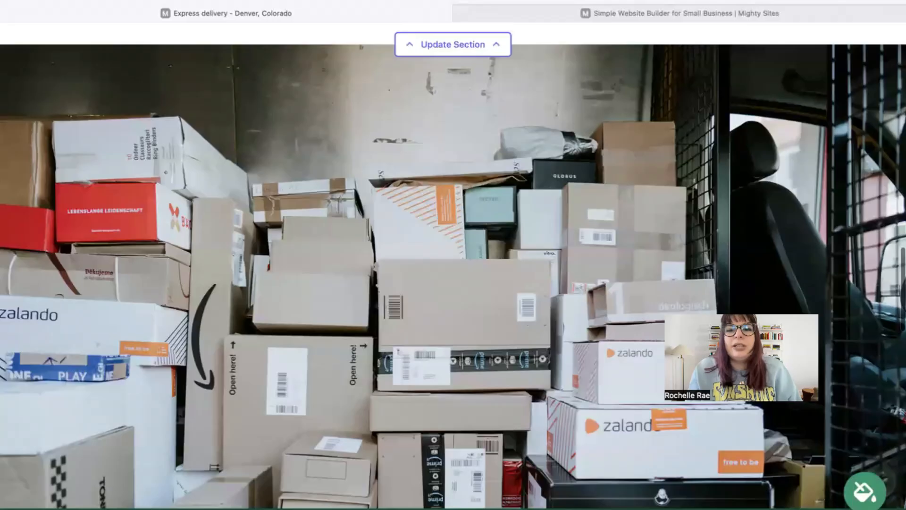
{"action": "scroll", "coordinate": [337, 291], "scroll_direction": "down", "scroll_amount": 15}
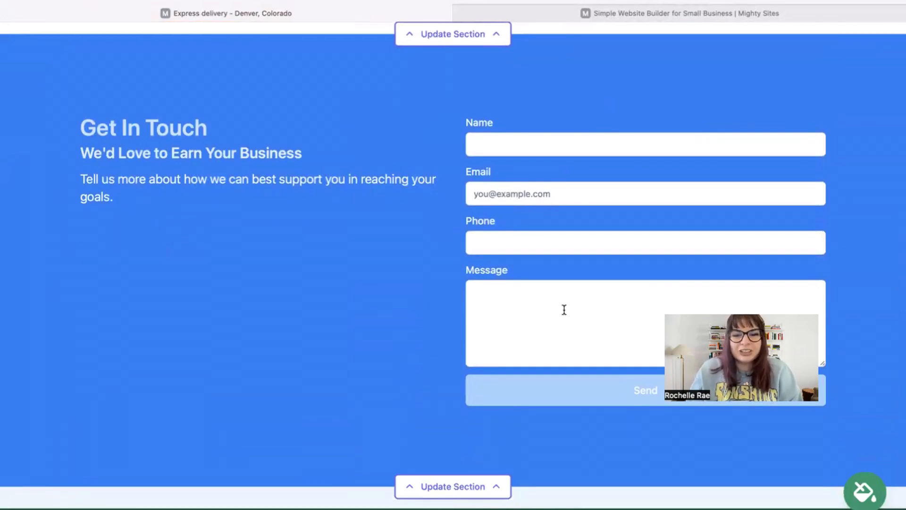
{"action": "scroll", "coordinate": [563, 309], "scroll_direction": "up", "scroll_amount": 8}
{"action": "scroll", "coordinate": [453, 255], "scroll_direction": "up", "scroll_amount": 15}
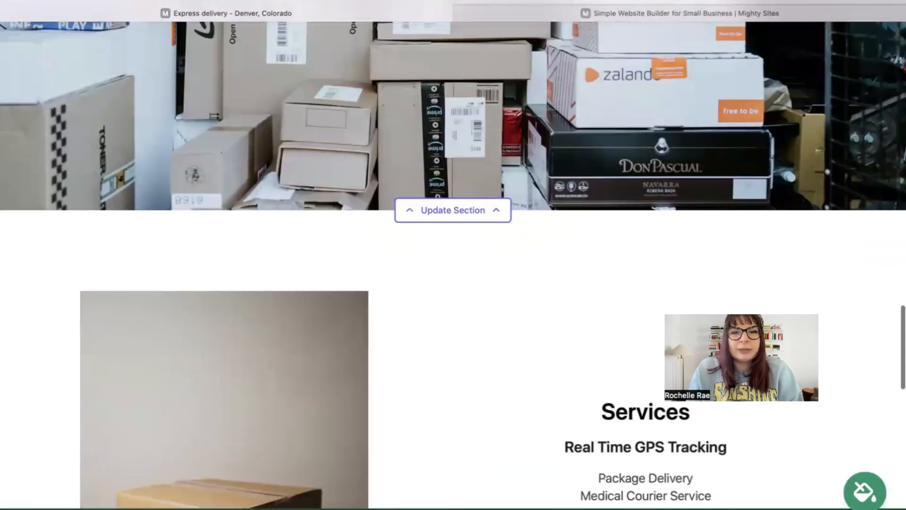
Return to the website dashboard and open expressdelivery.mightysites.com in a new tab
{"action": "scroll", "coordinate": [452, 255], "scroll_direction": "up", "scroll_amount": 15}
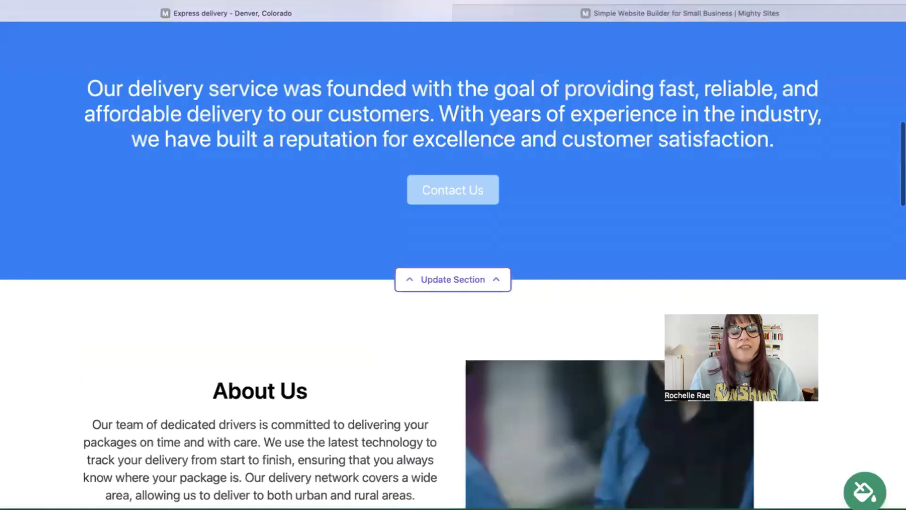
{"action": "scroll", "coordinate": [453, 255], "scroll_direction": "up", "scroll_amount": 2}
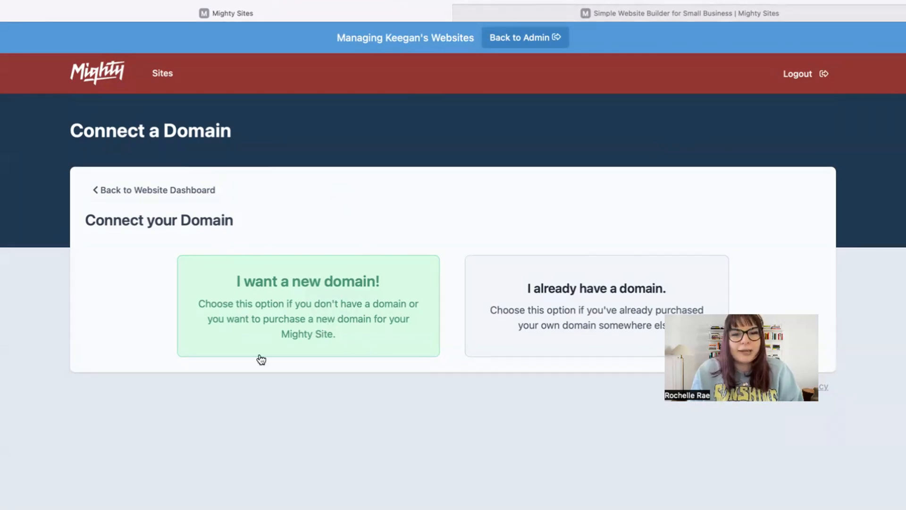
{"action": "left_click", "coordinate": [202, 190]}
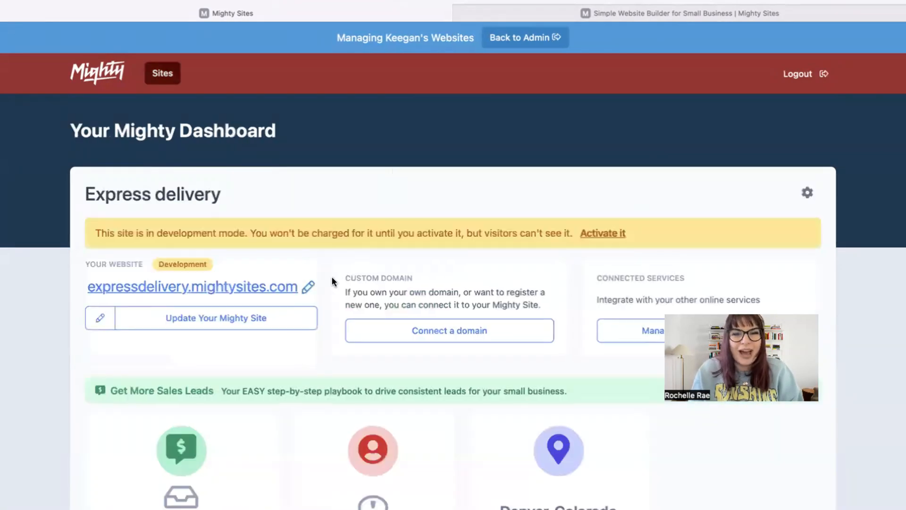
{"action": "left_click", "coordinate": [270, 286]}
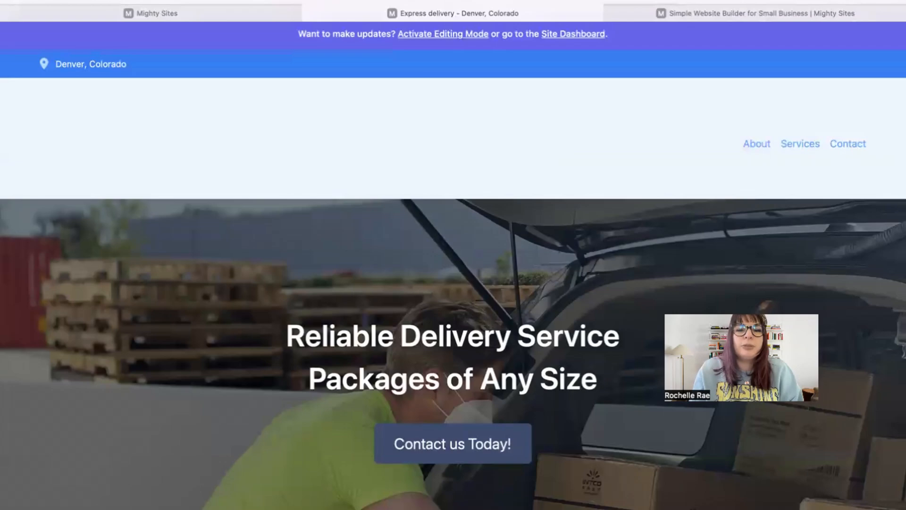
Scroll the live Express delivery site from the hero banner down to About Us
{"action": "scroll", "coordinate": [664, 177], "scroll_direction": "down", "scroll_amount": 3}
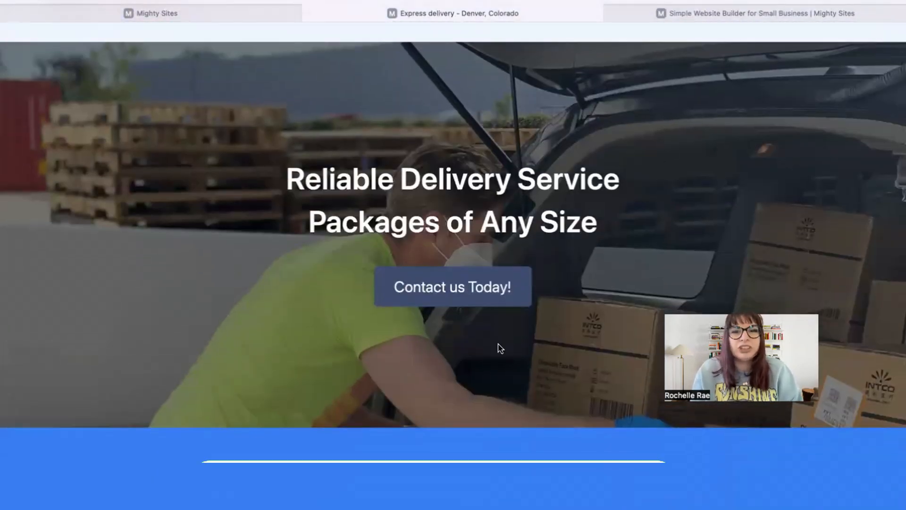
{"action": "scroll", "coordinate": [500, 349], "scroll_direction": "down", "scroll_amount": 3}
{"action": "scroll", "coordinate": [452, 255], "scroll_direction": "down", "scroll_amount": 10}
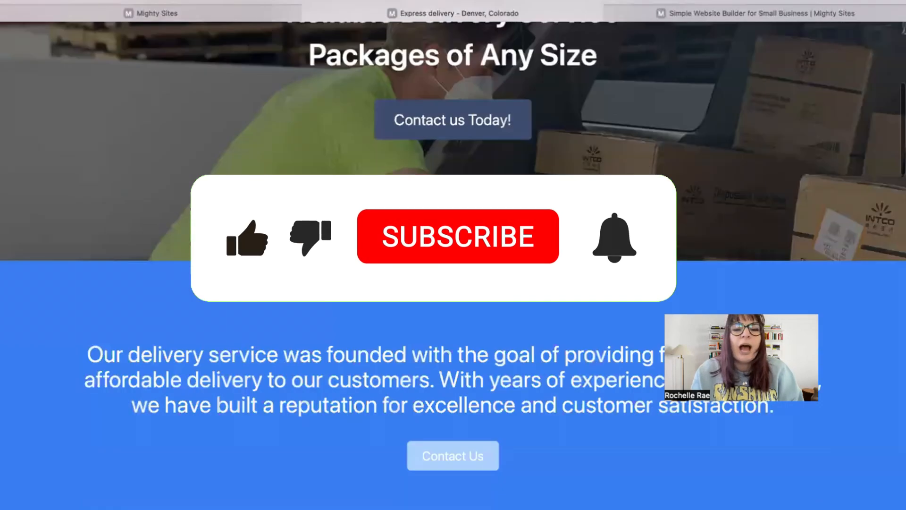
{"action": "scroll", "coordinate": [453, 255], "scroll_direction": "down", "scroll_amount": 4}
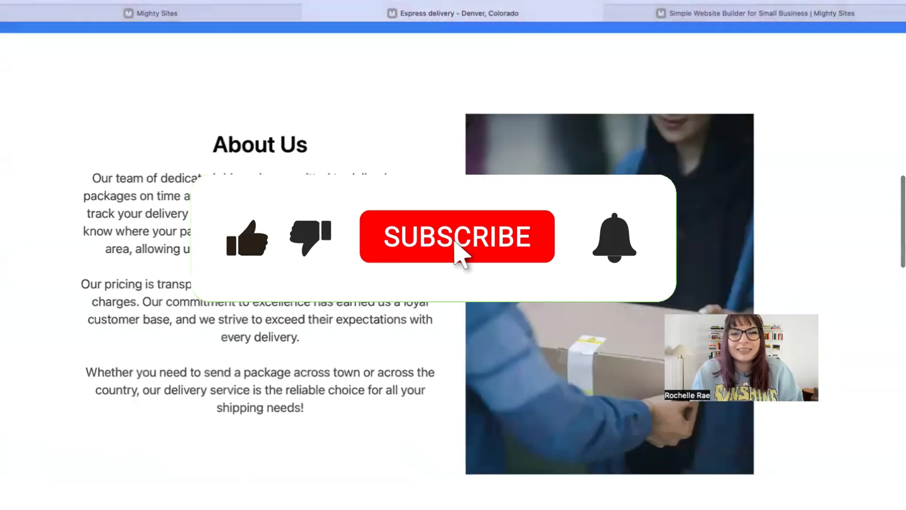